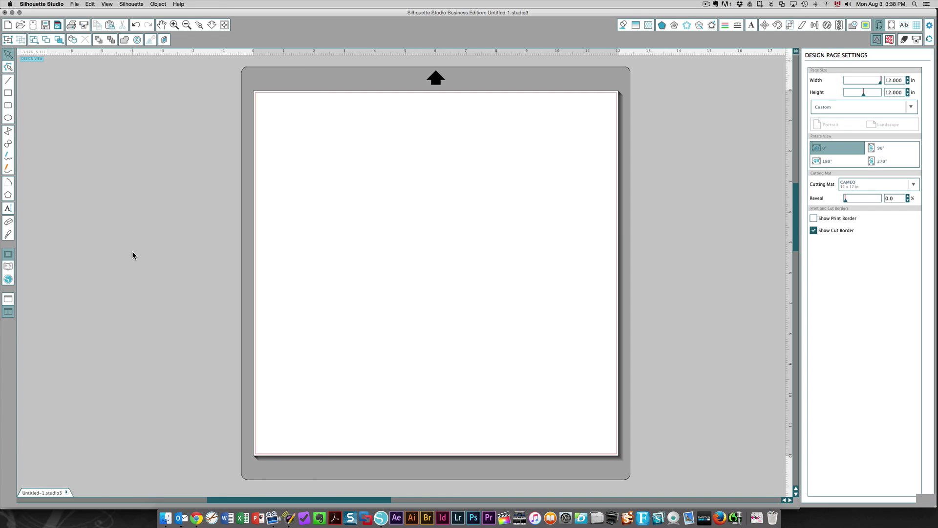
# - Check the Help menu for license deactivation, close it, then open the online design store
pyautogui.click(179, 5)
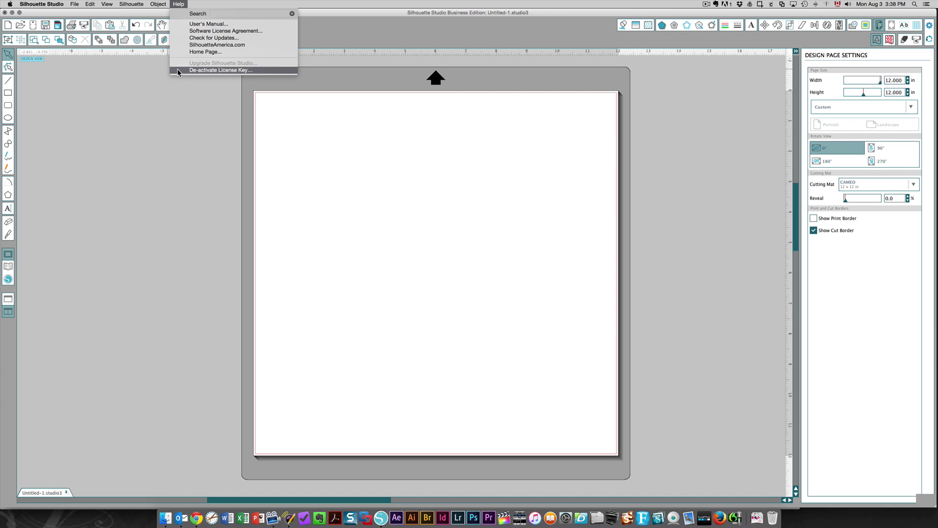
pyautogui.click(83, 107)
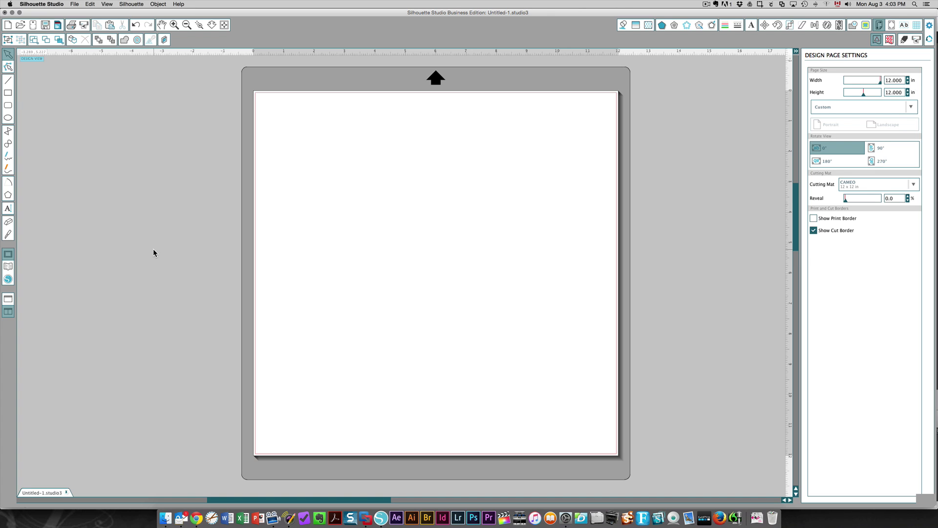
pyautogui.click(8, 279)
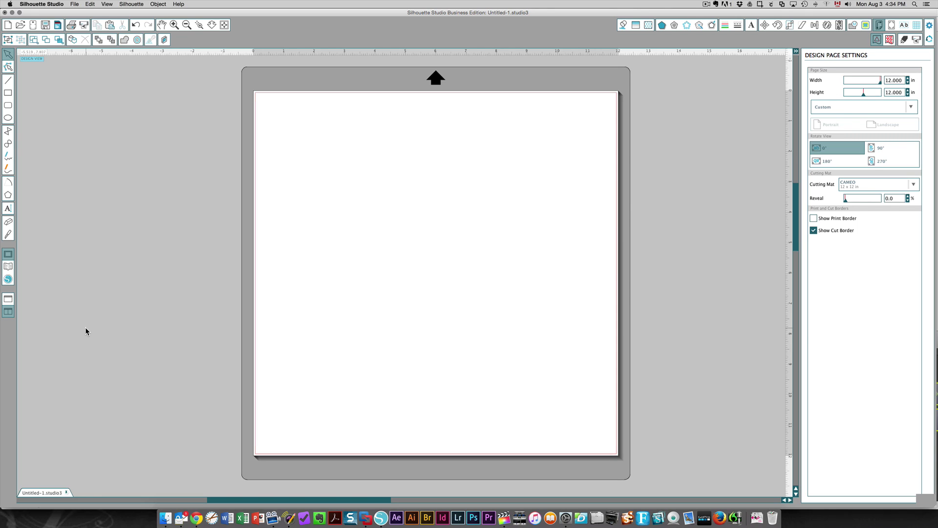
pyautogui.click(8, 279)
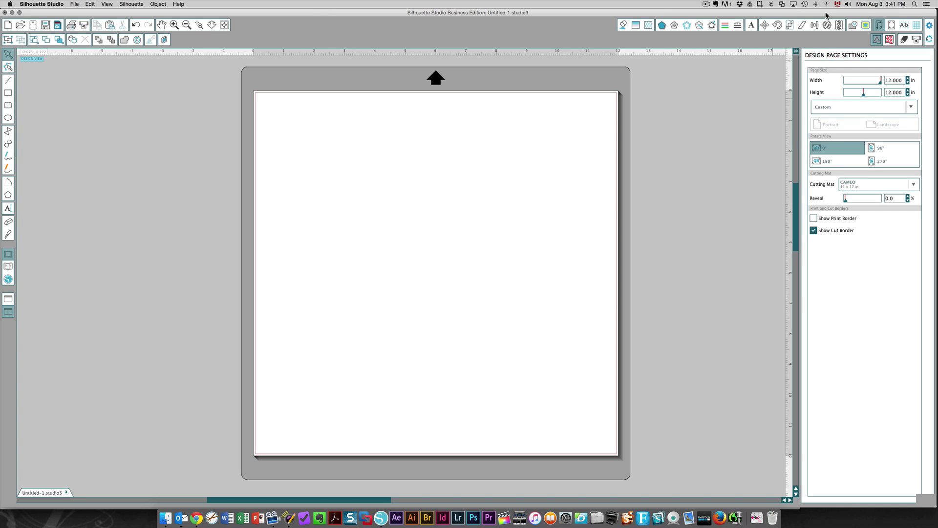
# - Review the Time Machine backup settings, then return to Silhouette Studio
pyautogui.click(805, 5)
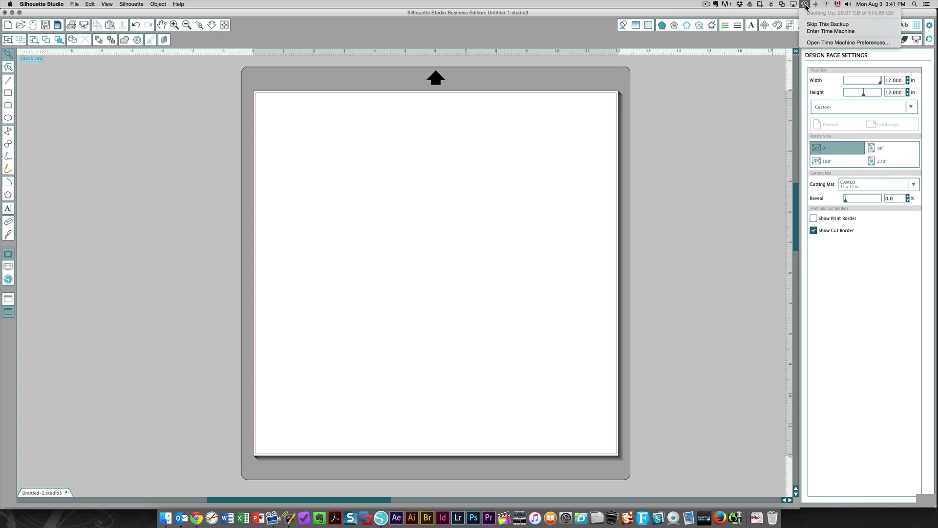
pyautogui.click(813, 43)
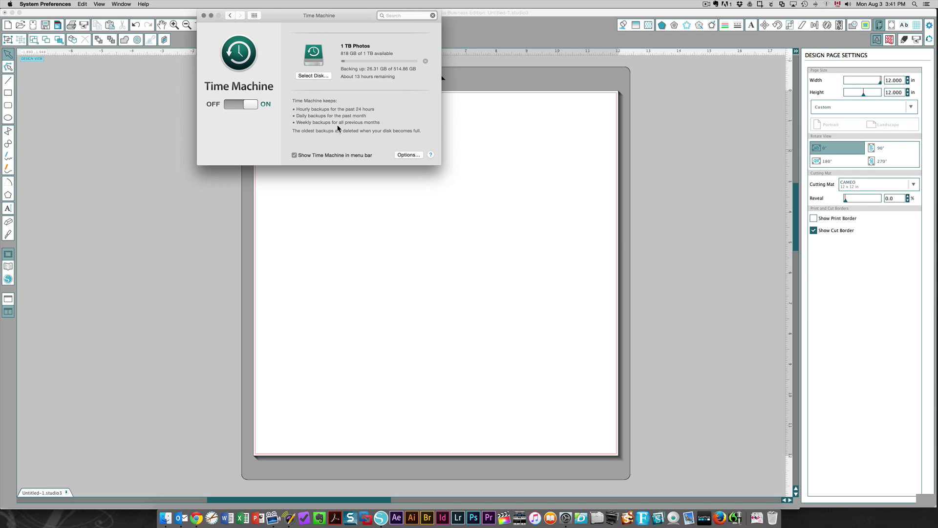
pyautogui.click(354, 135)
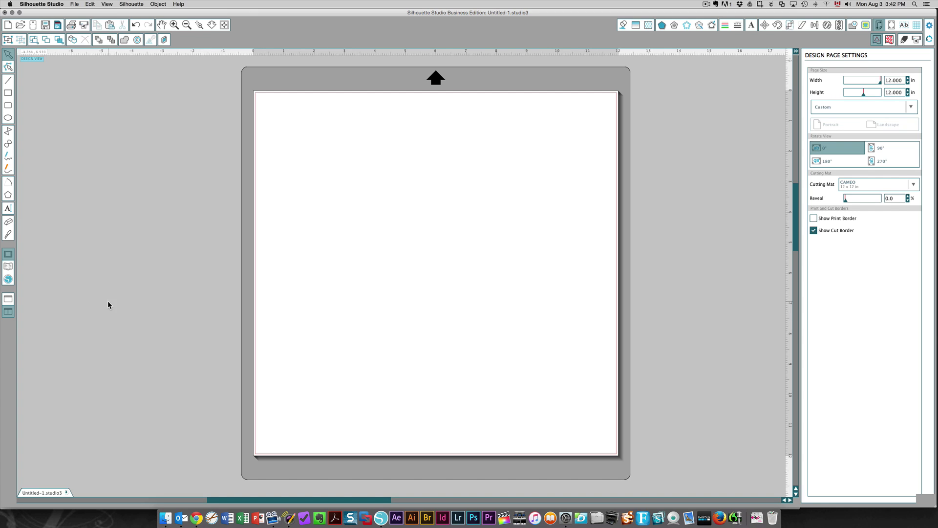
# - Export My Library into a newly created 'Silhouette bu' folder under Temp
pyautogui.click(75, 5)
pyautogui.moveTo(98, 106)
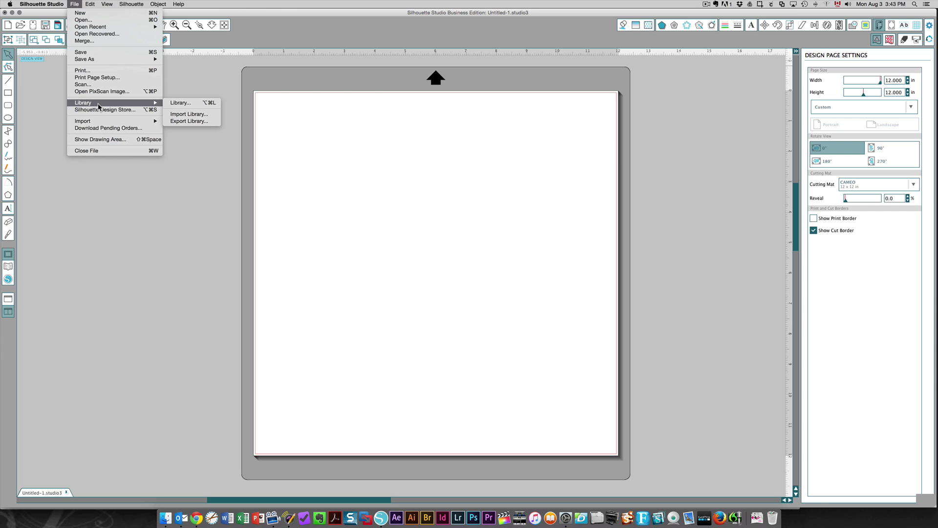
pyautogui.click(189, 121)
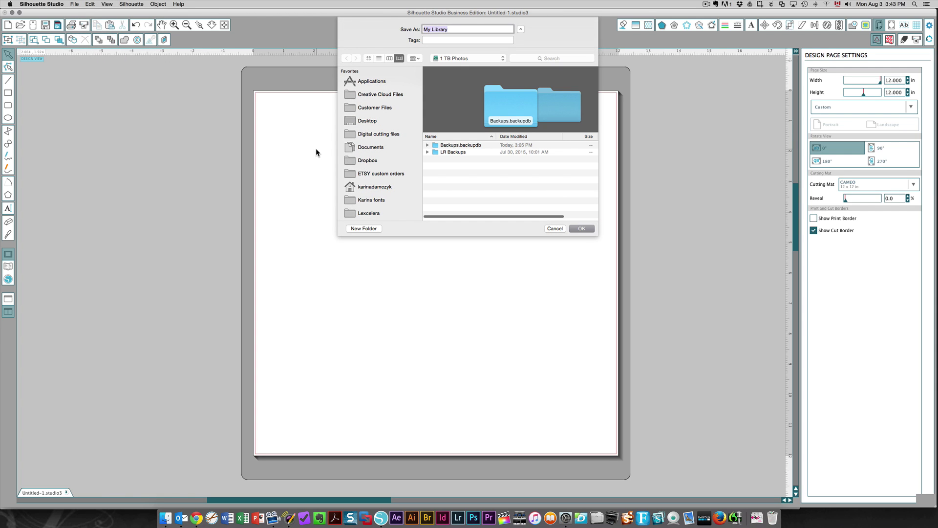
pyautogui.scroll(-5, 368, 145)
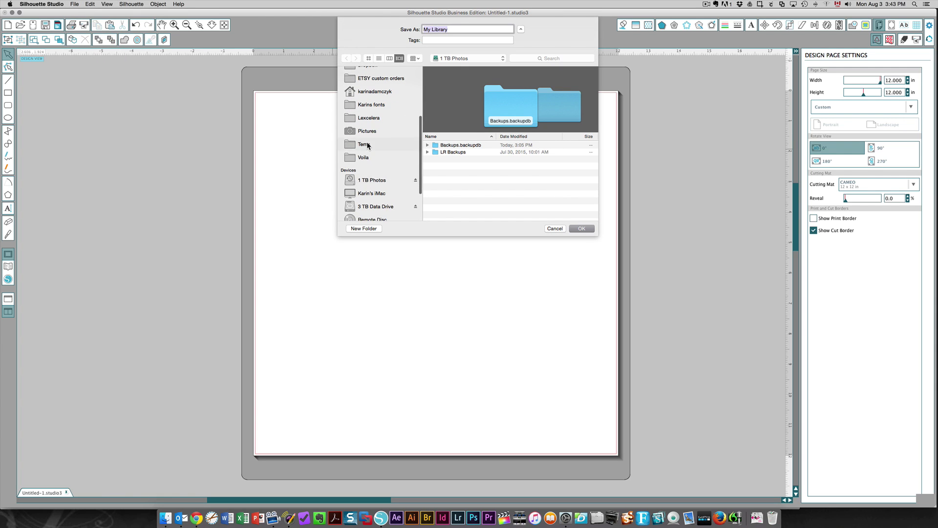
pyautogui.click(368, 145)
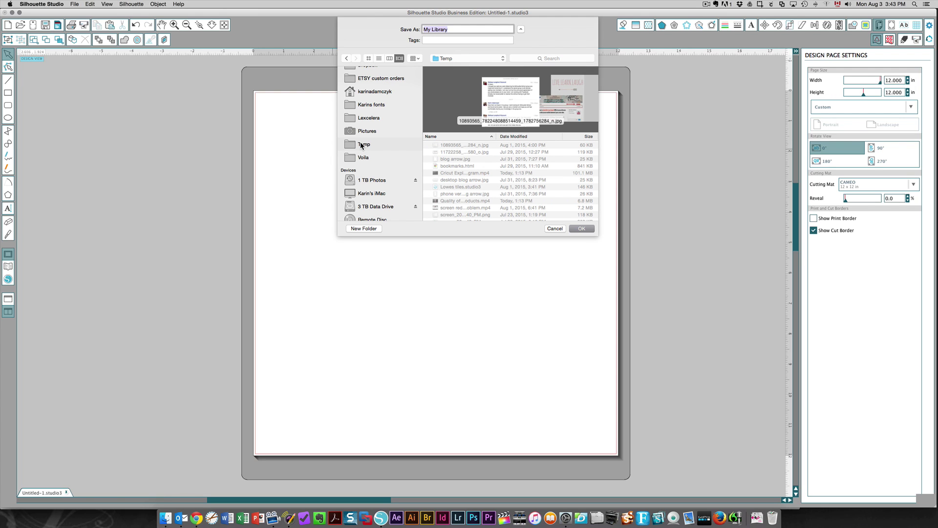
pyautogui.click(376, 227)
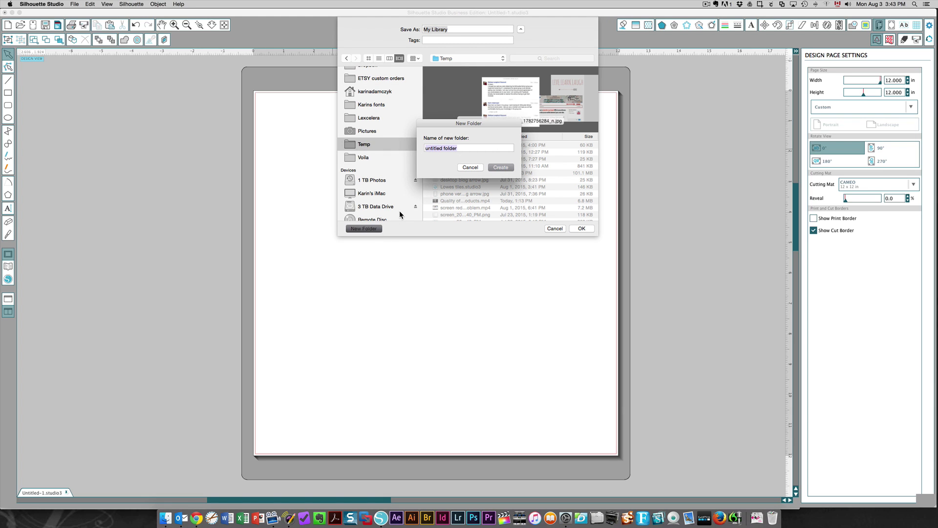
pyautogui.write('Silhouette bu')
pyautogui.click(493, 167)
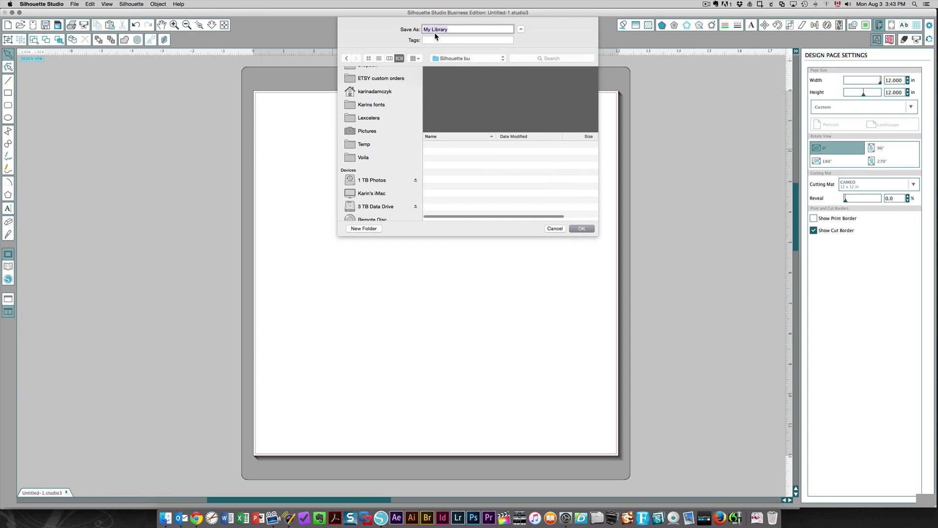
pyautogui.click(581, 228)
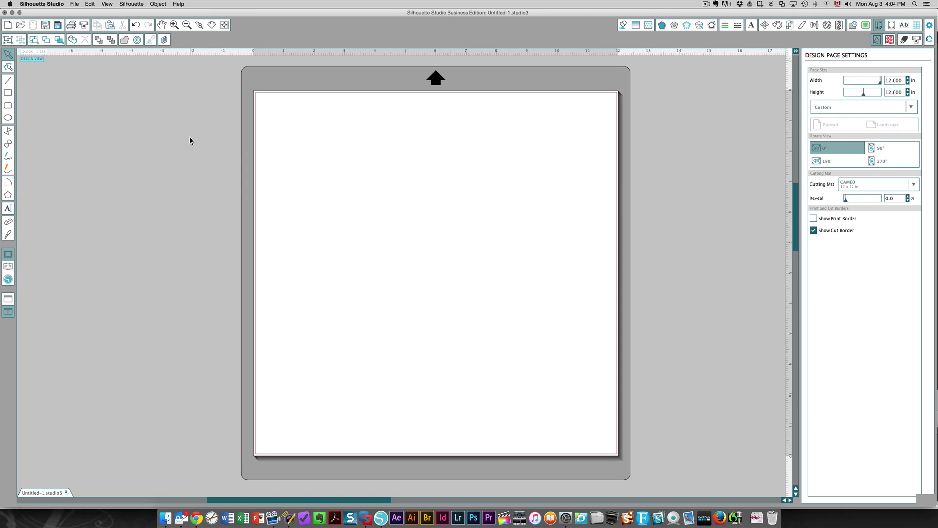
# - Open the Help menu and close it without deactivating the license
pyautogui.click(178, 5)
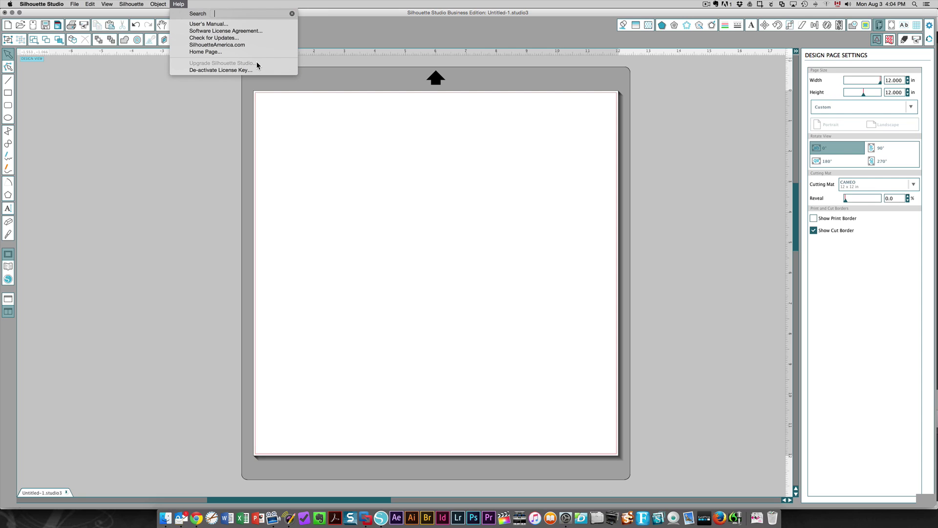
pyautogui.click(215, 267)
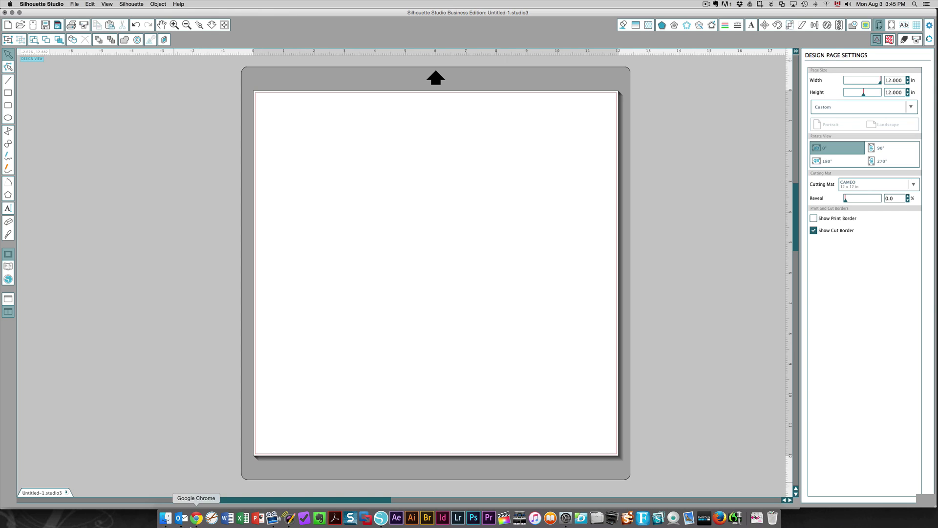
# - Switch to Chrome and go to the Silhouette Studio software download page
pyautogui.click(195, 522)
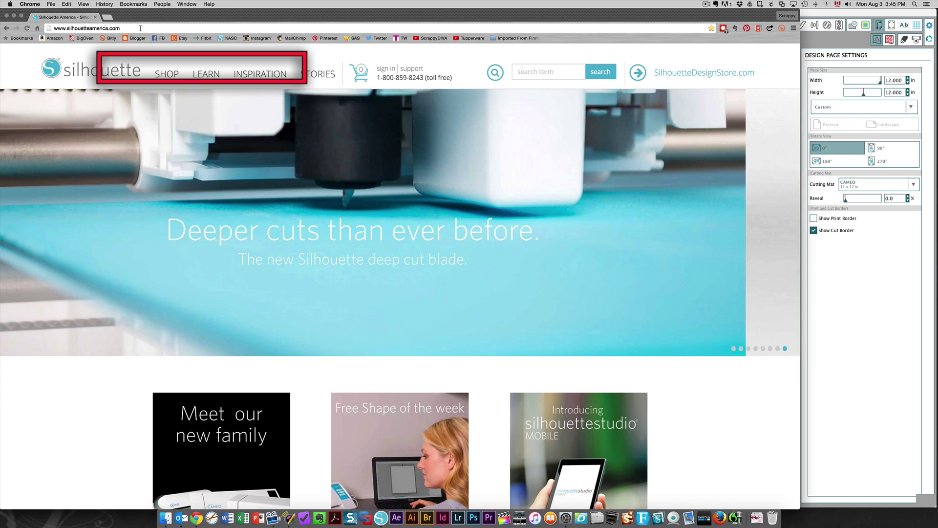
pyautogui.scroll(-3, 54, 196)
pyautogui.scroll(-8, 53, 194)
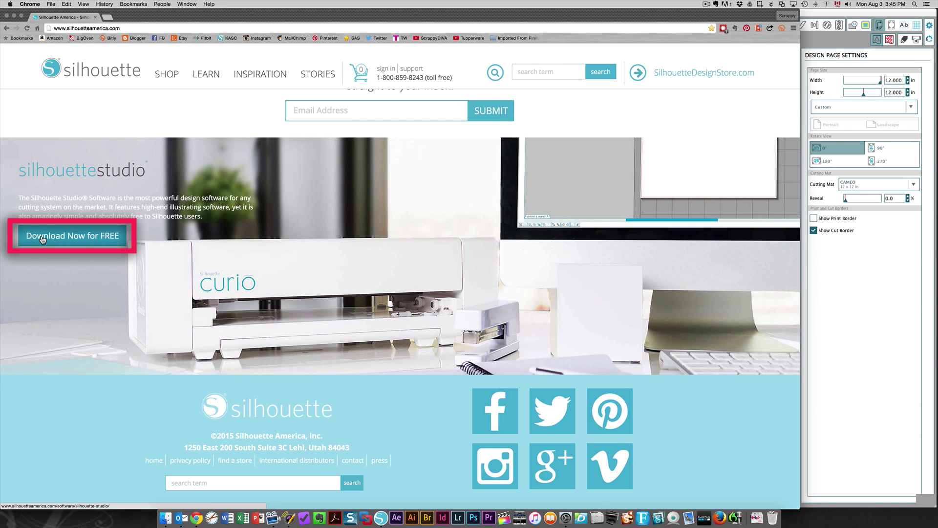
pyautogui.click(42, 238)
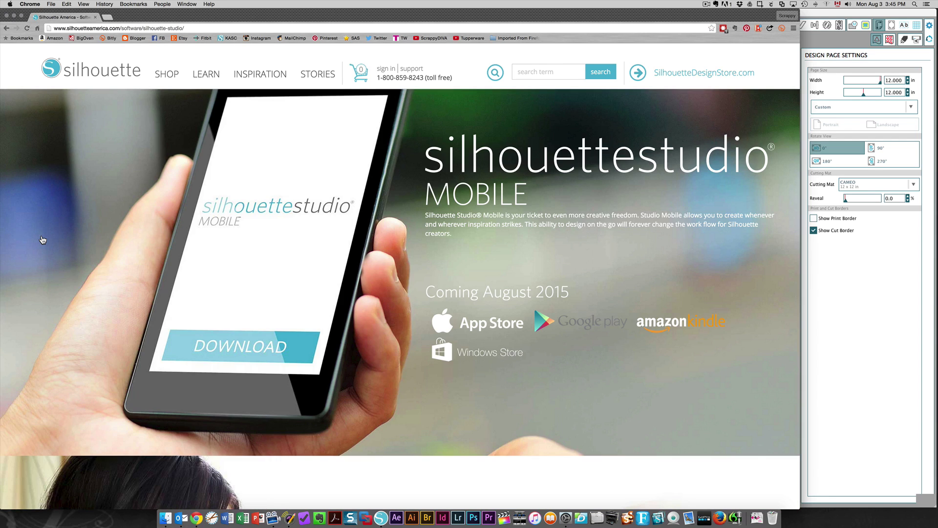
# - Confirm Mac is the selected platform for the V3.3.639 update
pyautogui.scroll(-15, 80, 222)
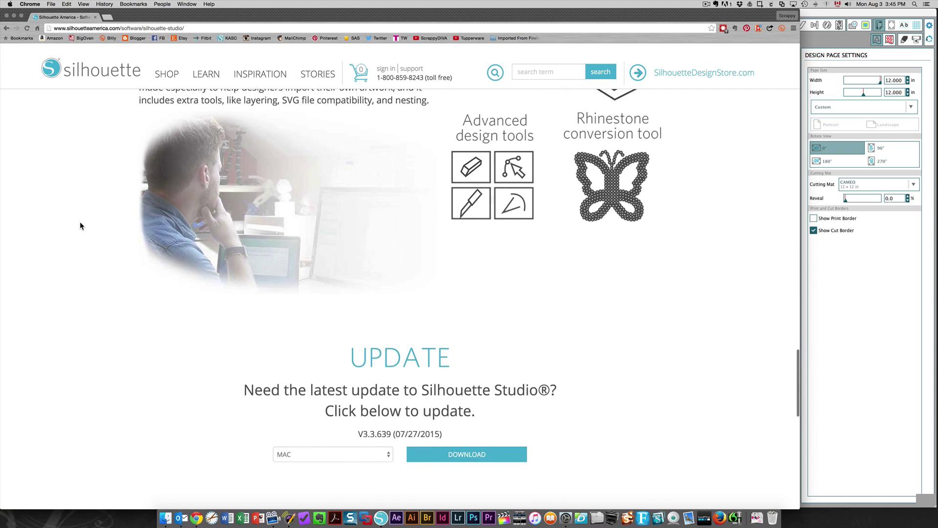
pyautogui.scroll(-10, 81, 221)
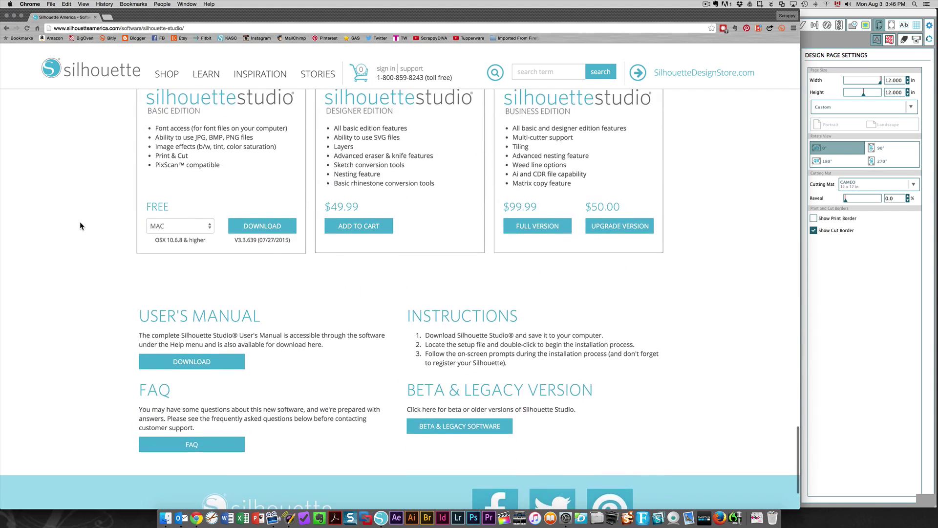
pyautogui.scroll(6, 80, 221)
pyautogui.scroll(2, 80, 225)
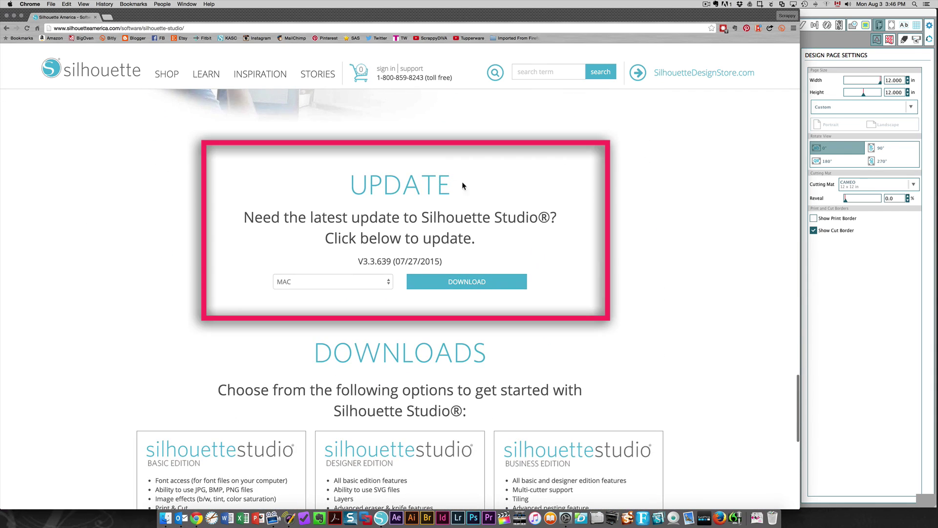
pyautogui.click(388, 282)
pyautogui.click(429, 309)
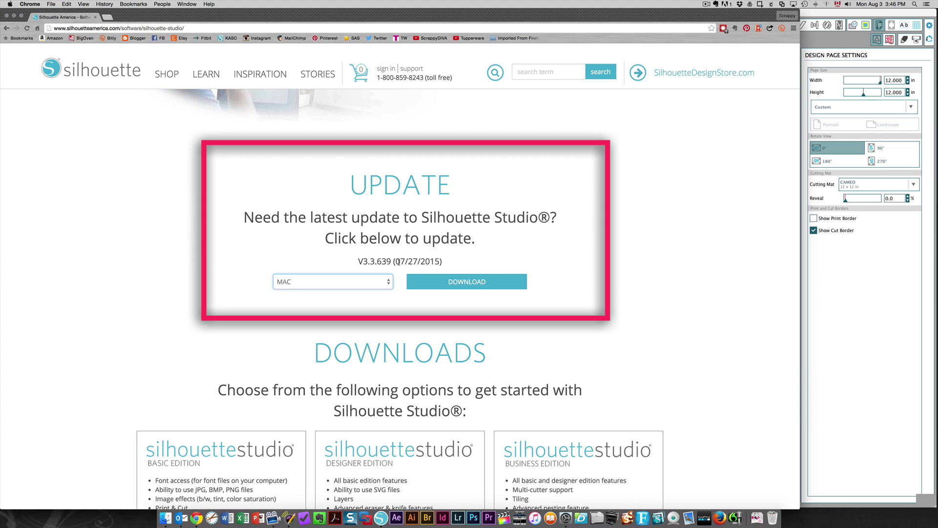
# - Download the Mac update installer silhouette-studio_v3.3.638.dmg into the Temp folder
pyautogui.click(459, 282)
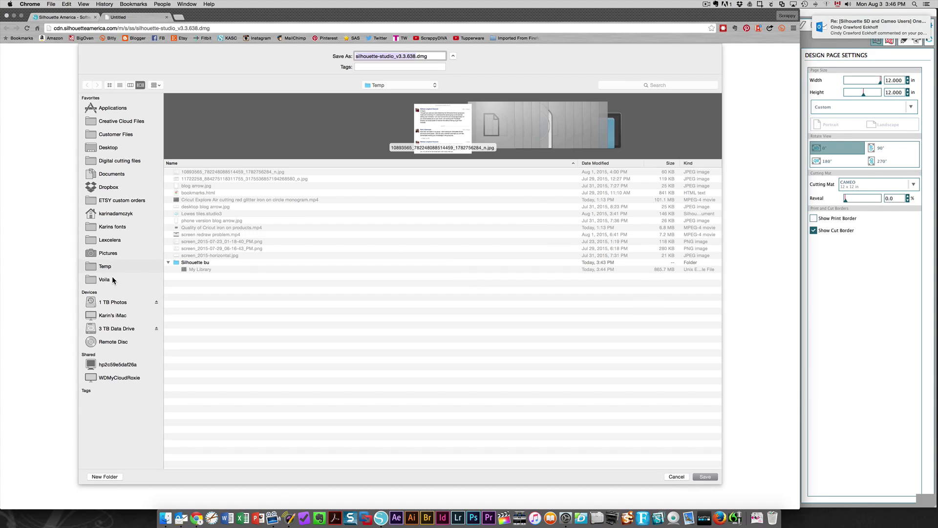
pyautogui.click(708, 480)
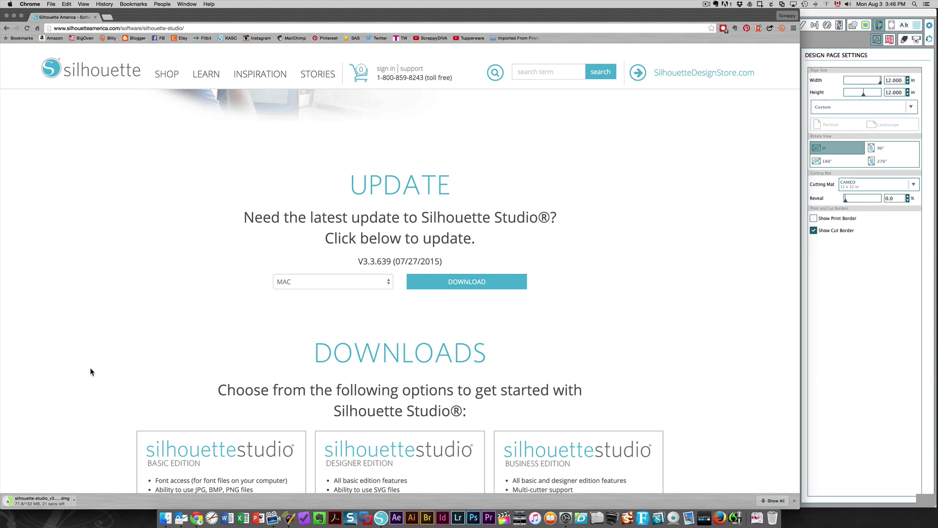
# - Go to Beta & Legacy Software and download the V2.9.67 Mac release
pyautogui.scroll(-10, 91, 369)
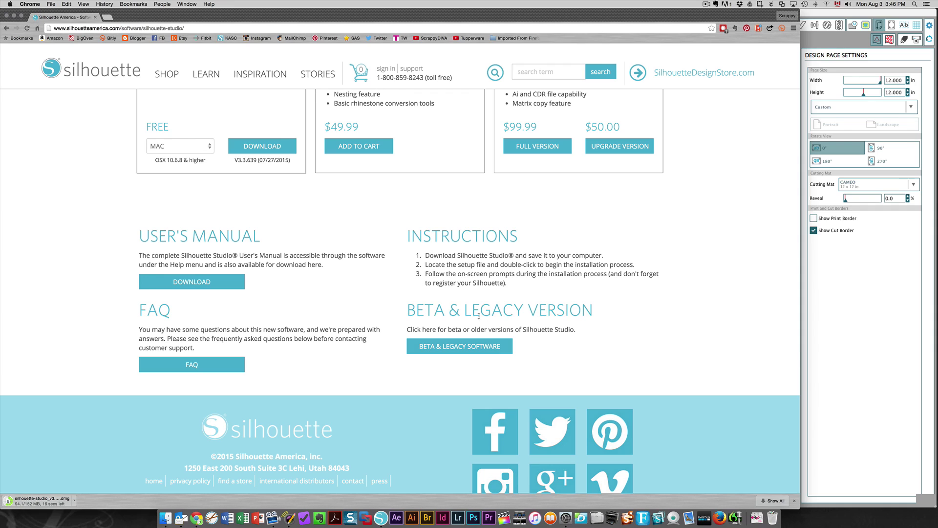
pyautogui.click(447, 347)
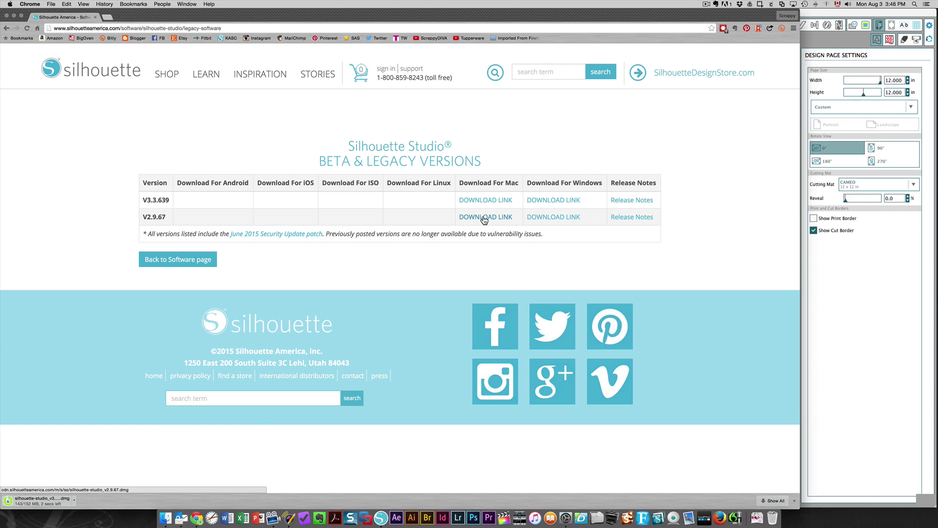
pyautogui.click(556, 215)
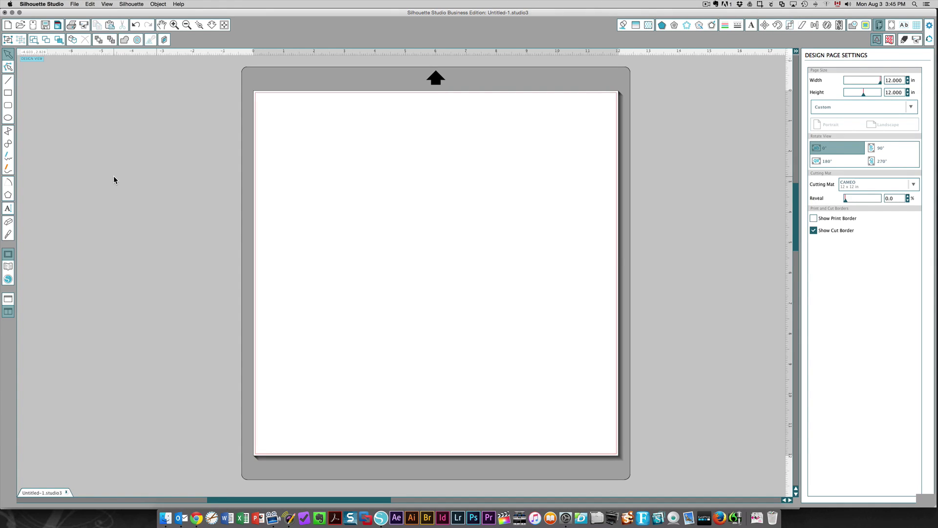
# - Import the My Library file from Temp's Silhouette bu folder via File > Library > Import Library
pyautogui.click(73, 4)
pyautogui.moveTo(99, 102)
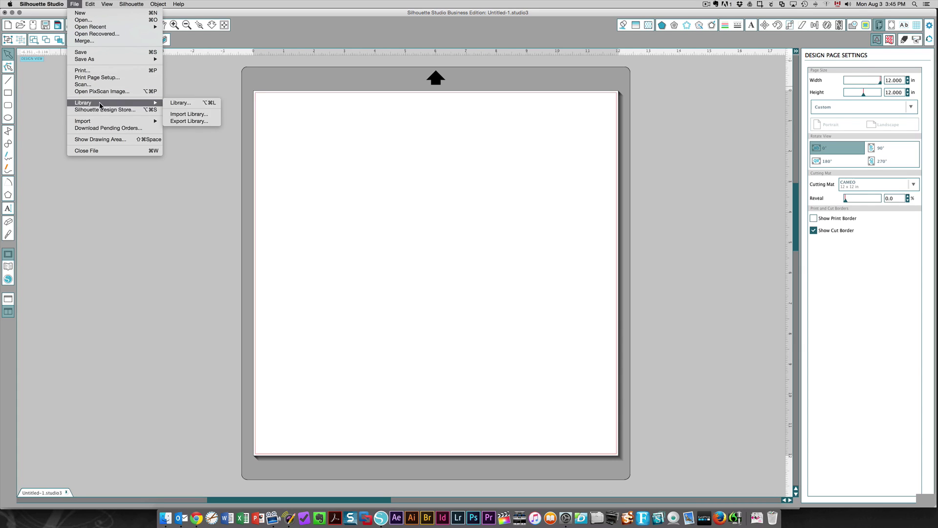
pyautogui.click(195, 115)
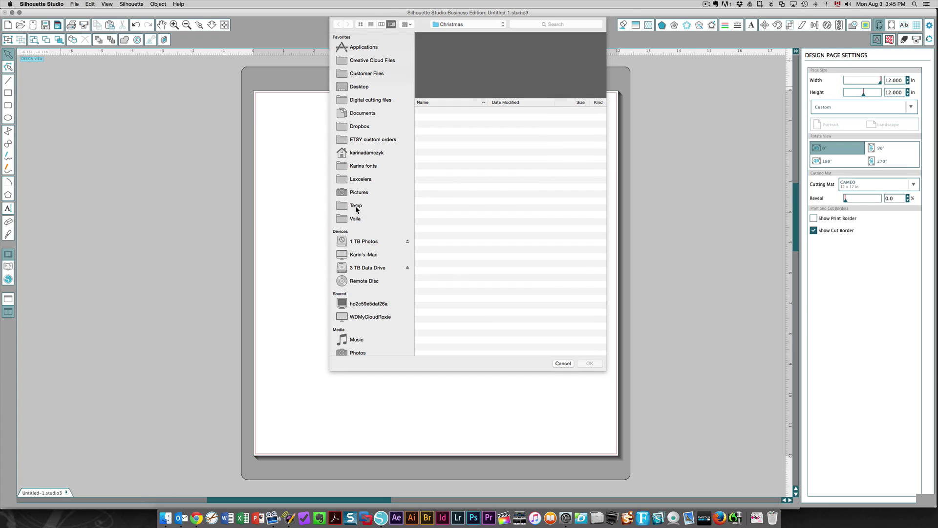
pyautogui.click(356, 206)
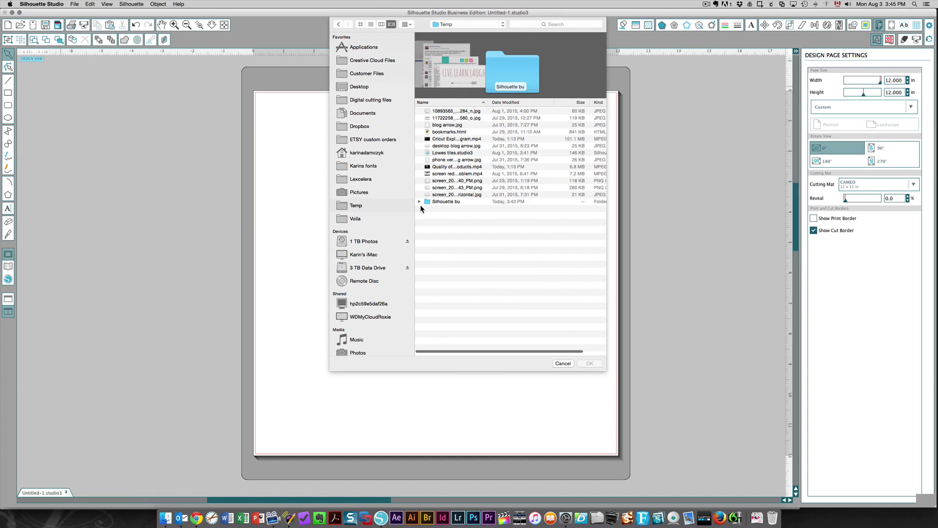
pyautogui.click(427, 201)
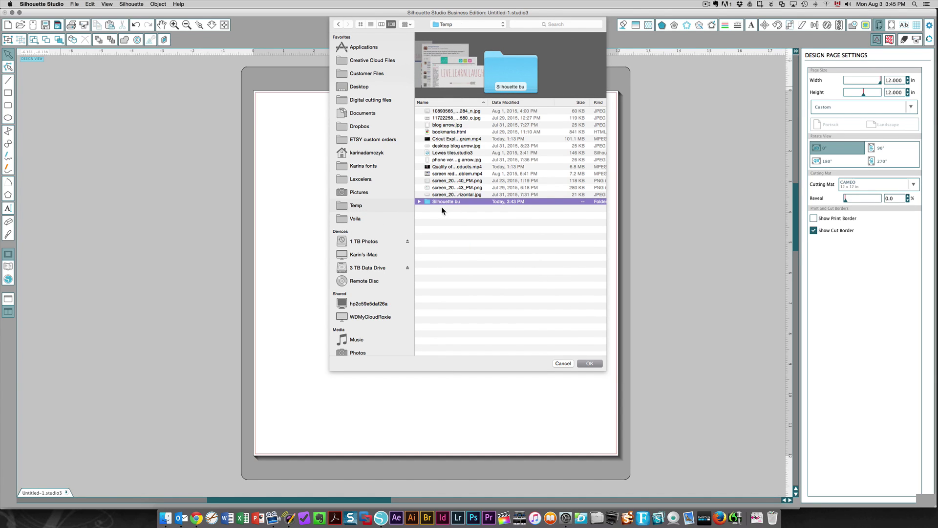
pyautogui.click(419, 201)
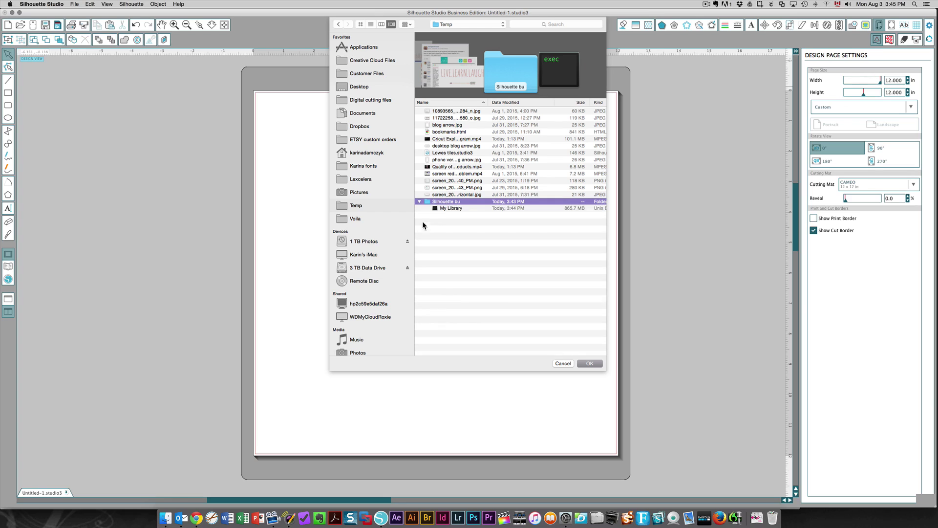
pyautogui.click(454, 207)
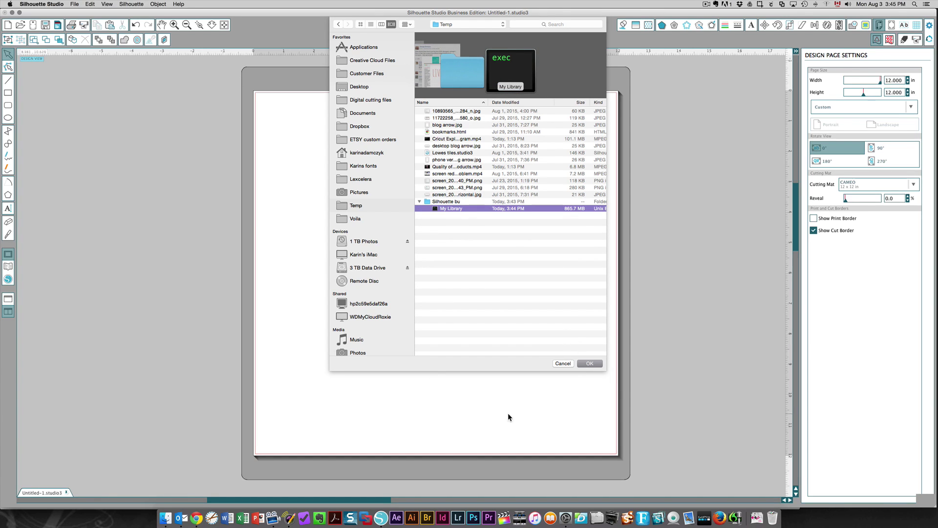
pyautogui.click(562, 364)
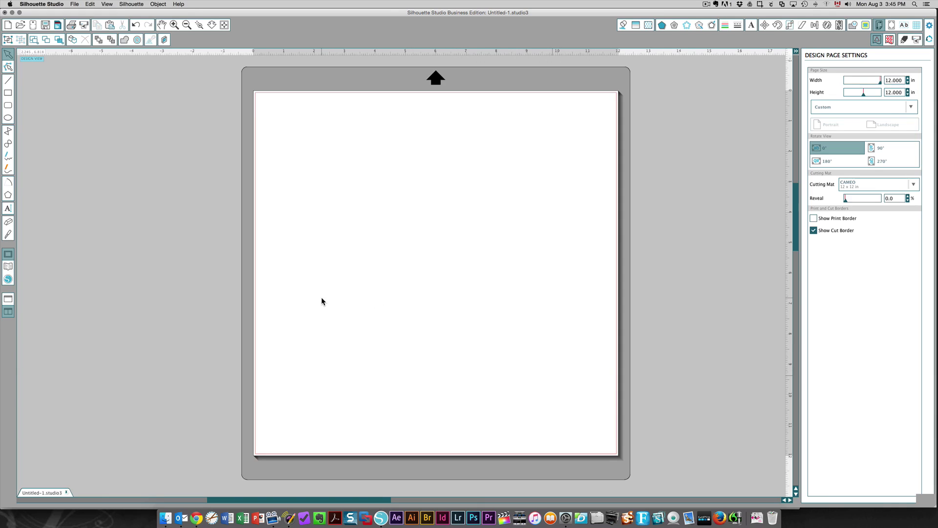